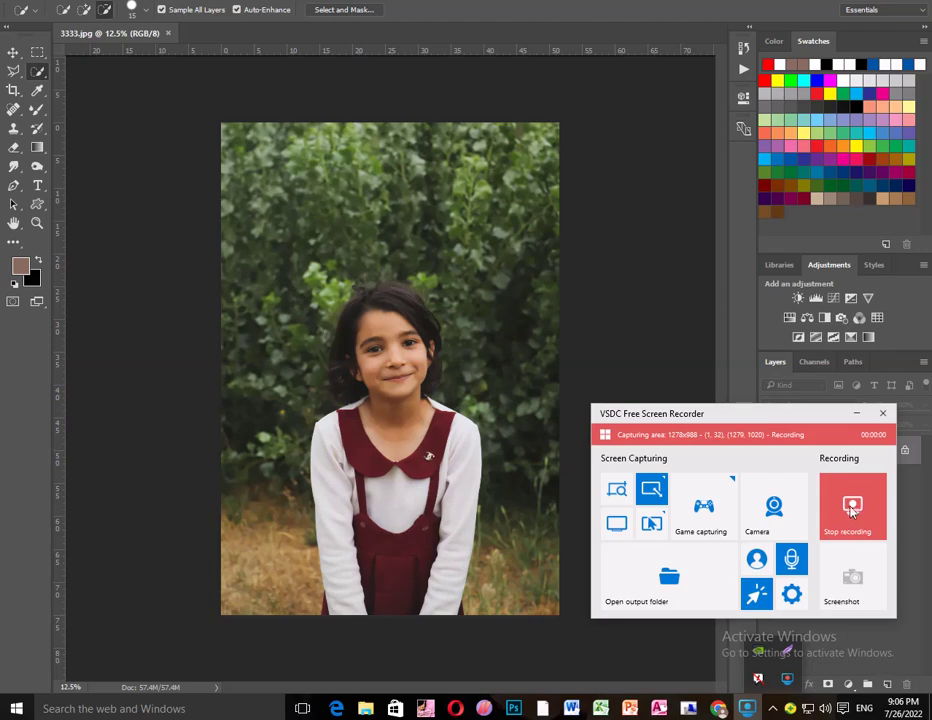
With Quick Selection in Add mode, extend the girl's selection over her right shoulder edge
{"action": "left_click", "coordinate": [857, 413]}
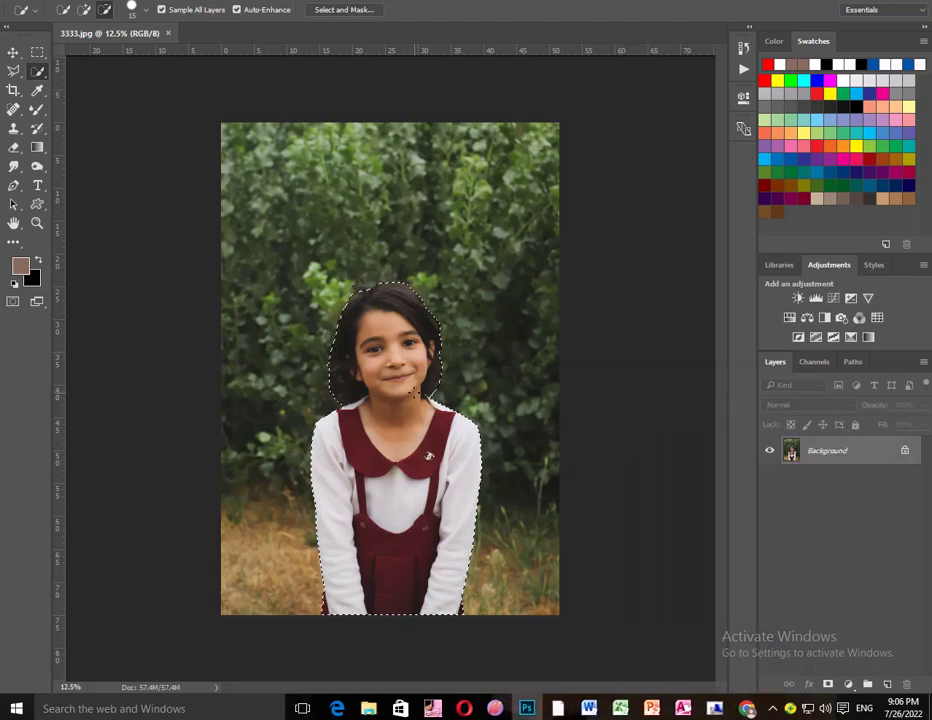
{"action": "right_click", "coordinate": [37, 75]}
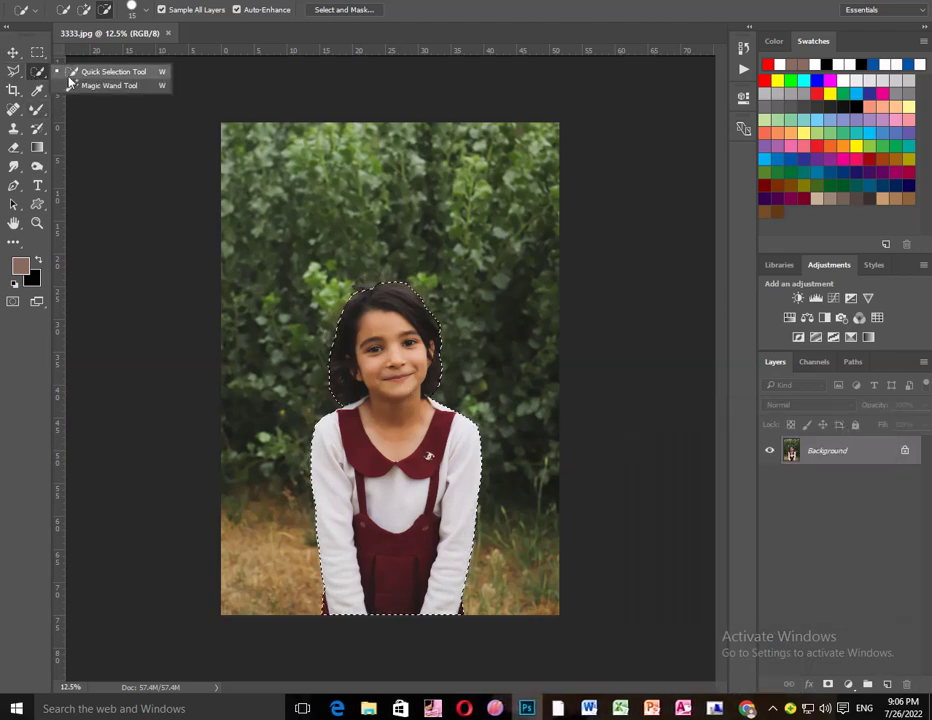
{"action": "left_click", "coordinate": [73, 79]}
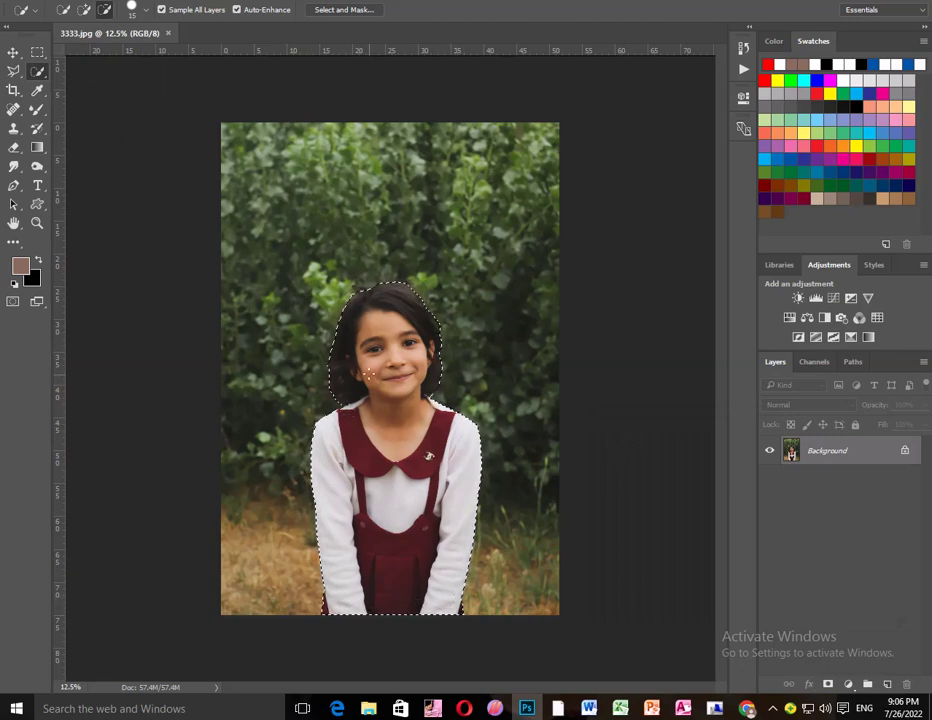
{"action": "left_click", "coordinate": [84, 10]}
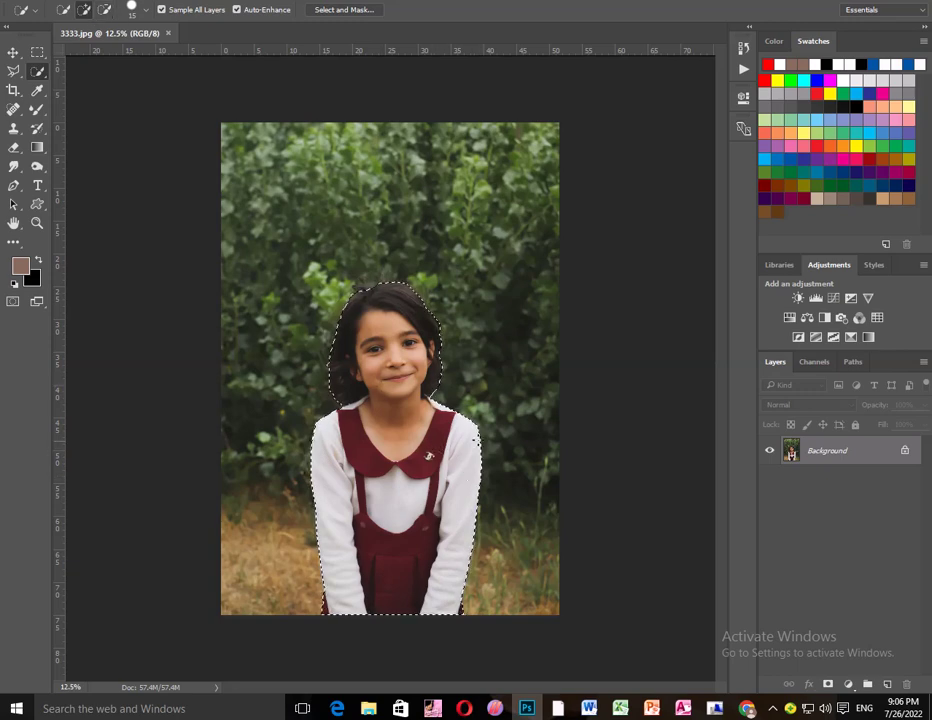
{"action": "left_click", "coordinate": [457, 424]}
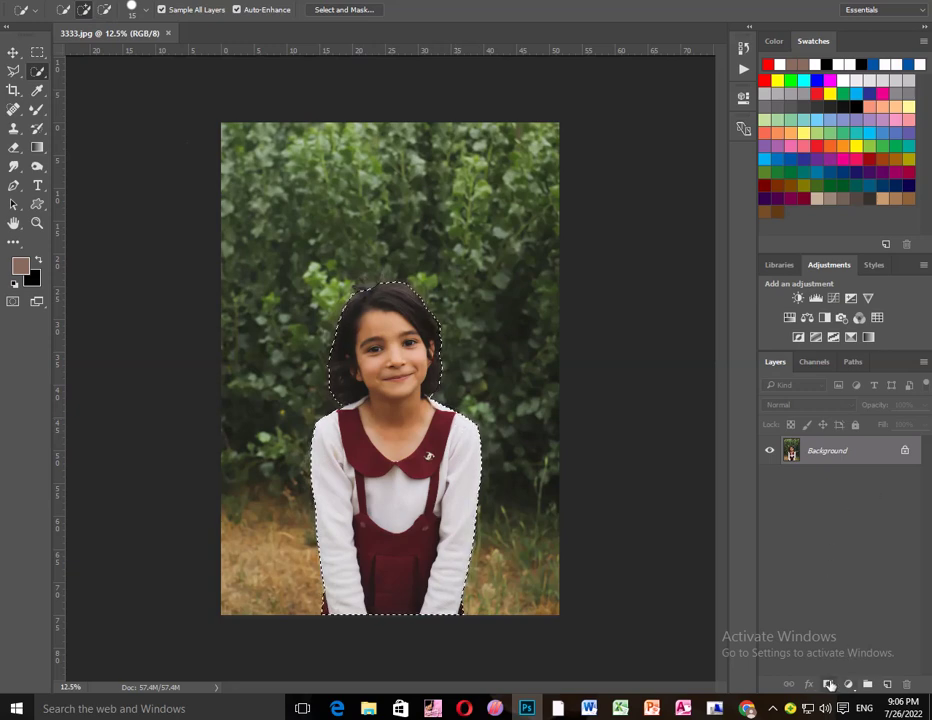
Copy the selected girl onto Layer 1, toggling the Background's visibility to check the cutout
{"action": "left_click", "coordinate": [885, 684]}
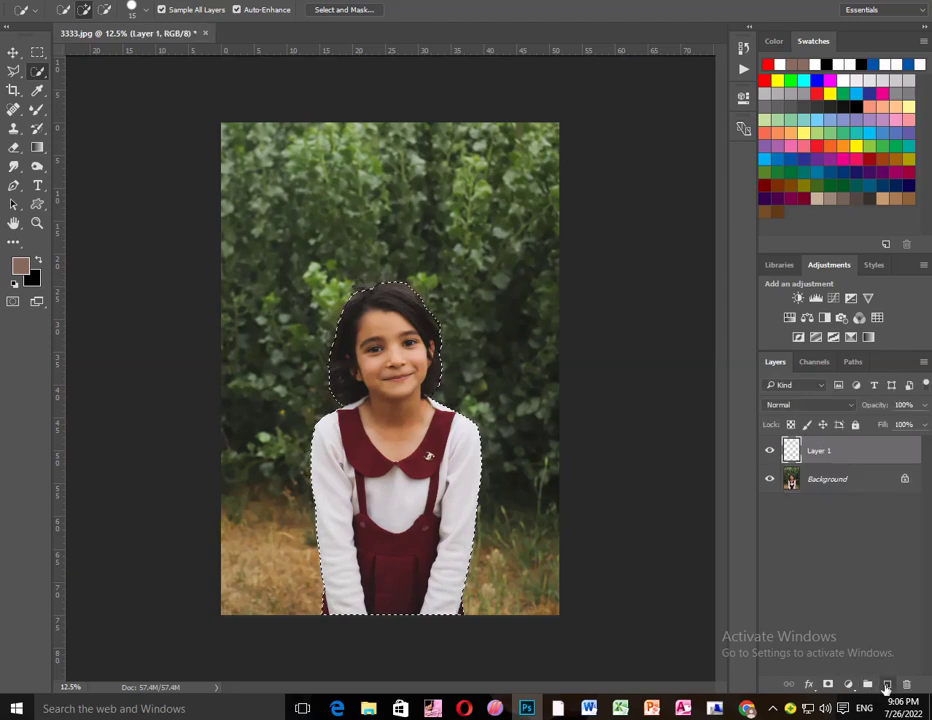
{"action": "key", "text": "ctrl+z"}
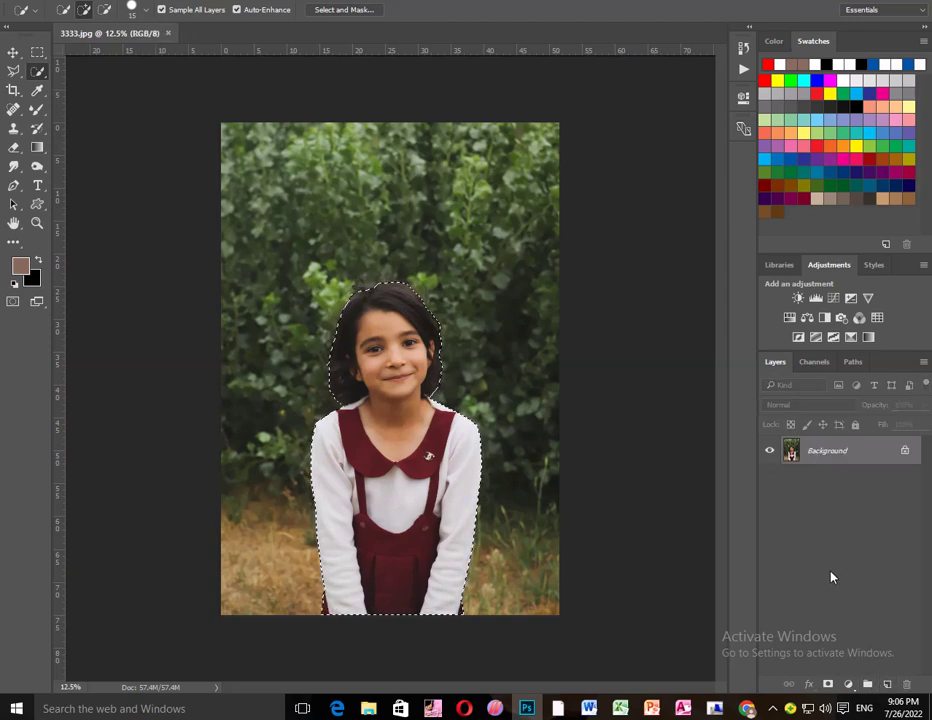
{"action": "key", "text": "ctrl+j"}
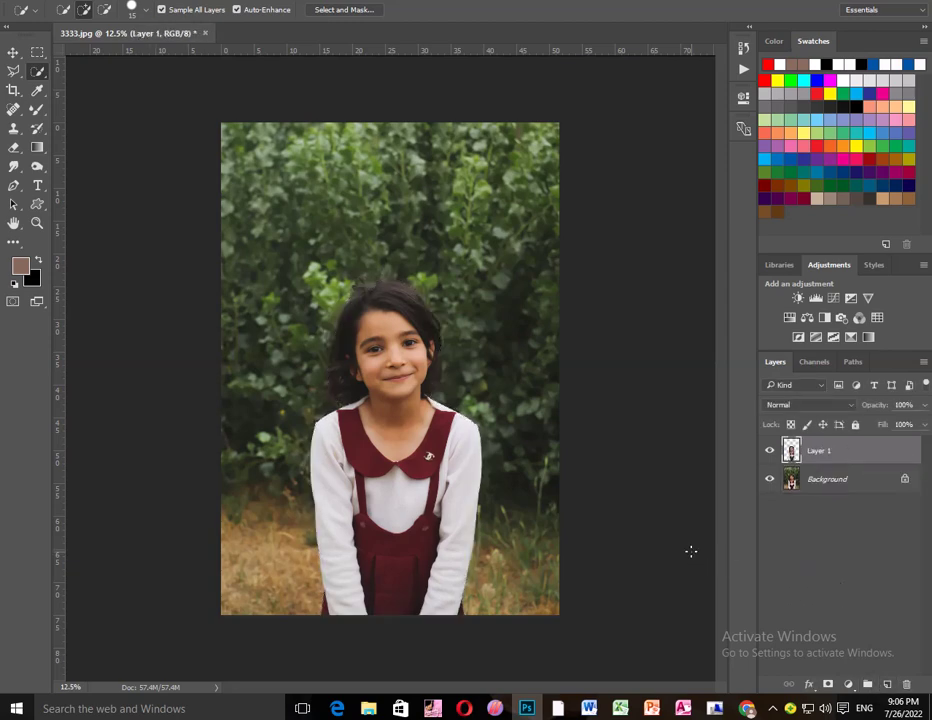
{"action": "left_click", "coordinate": [769, 481]}
{"action": "left_click", "coordinate": [769, 481]}
{"action": "left_click", "coordinate": [769, 481]}
{"action": "left_click", "coordinate": [769, 481]}
Make the Background layer active and hide Layer 1
{"action": "left_click", "coordinate": [795, 479]}
{"action": "left_click", "coordinate": [791, 453]}
{"action": "left_click", "coordinate": [792, 481]}
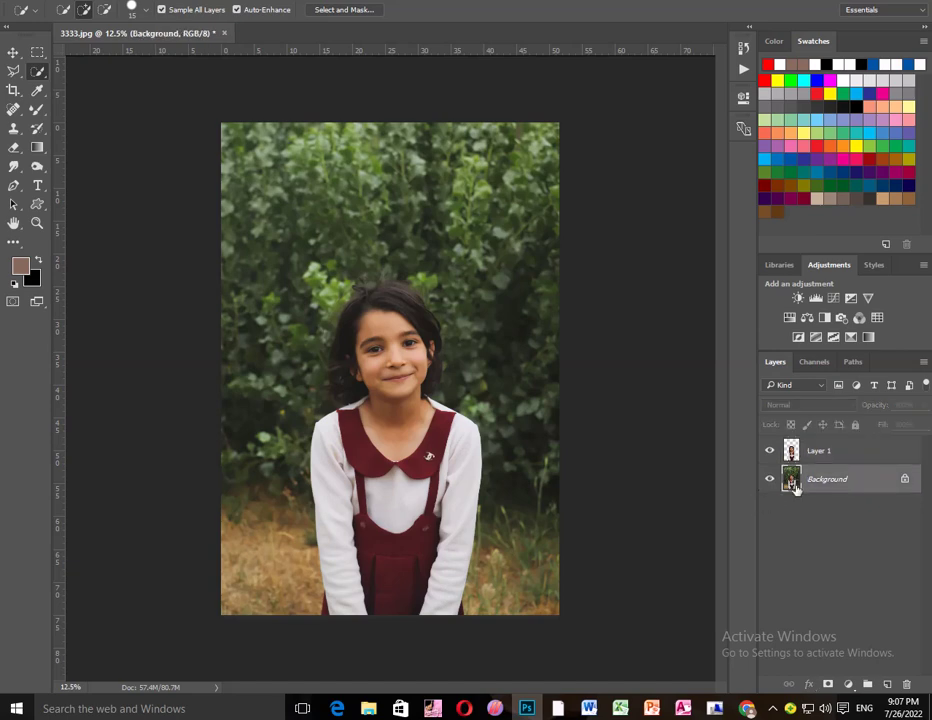
{"action": "left_click", "coordinate": [770, 452]}
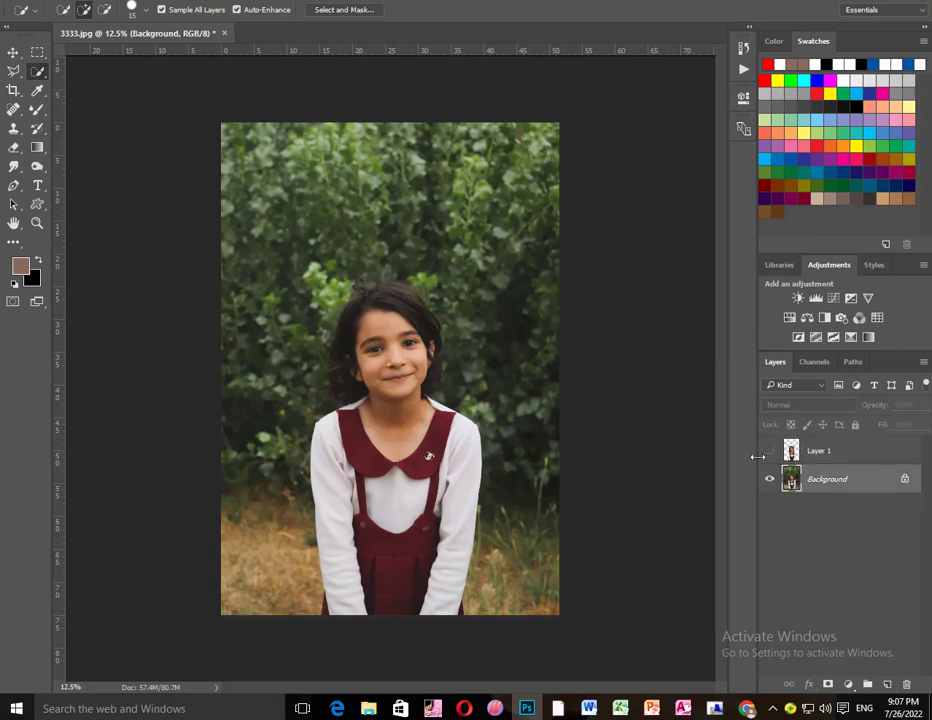
{"action": "left_click", "coordinate": [13, 71]}
Draw a loose Lasso outline around the girl on the Background, including some surrounding foliage
{"action": "left_click_drag", "start_coordinate": [308, 622], "coordinate": [278, 447]}
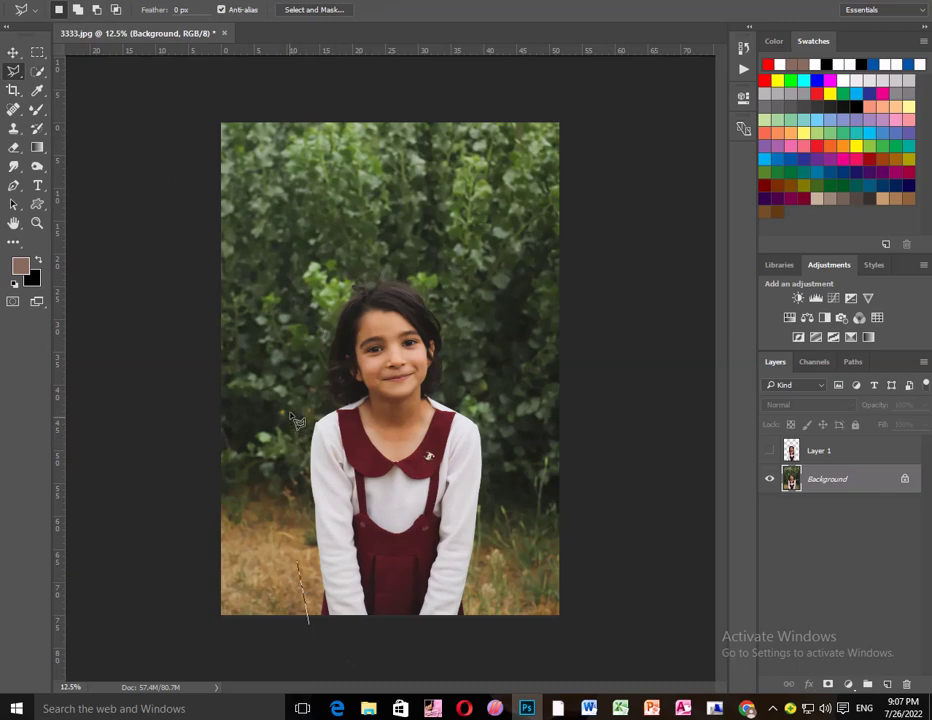
{"action": "mouse_move", "coordinate": [305, 388]}
{"action": "left_mouse_down"}
{"action": "mouse_move", "coordinate": [379, 253]}
{"action": "mouse_move", "coordinate": [466, 395]}
{"action": "mouse_move", "coordinate": [410, 651]}
{"action": "mouse_move", "coordinate": [311, 631]}
{"action": "left_mouse_up"}
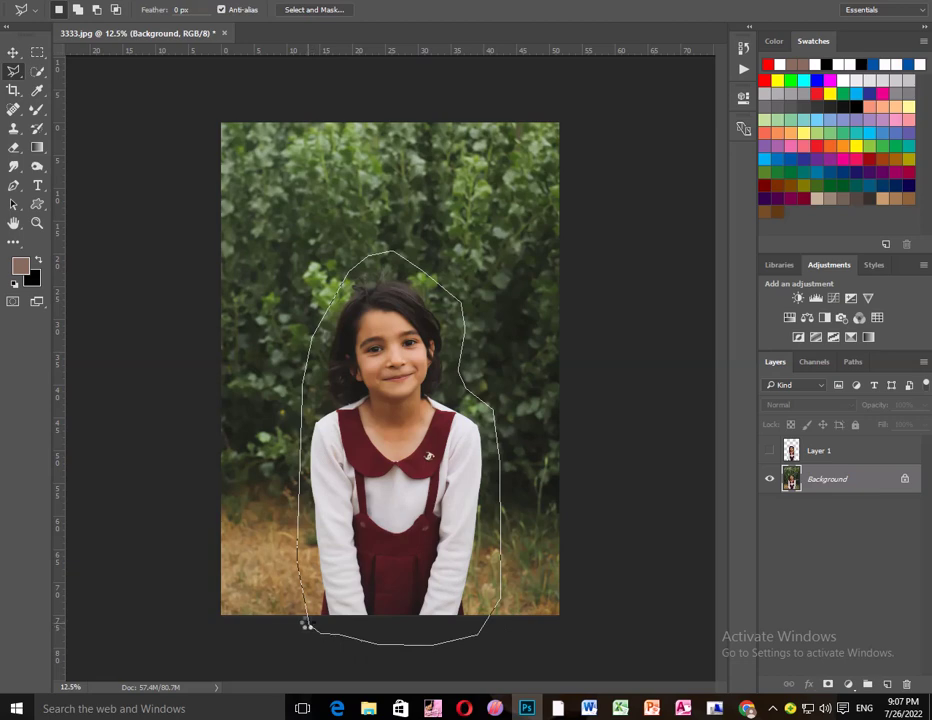
{"action": "left_click_drag", "start_coordinate": [314, 634], "coordinate": [306, 620]}
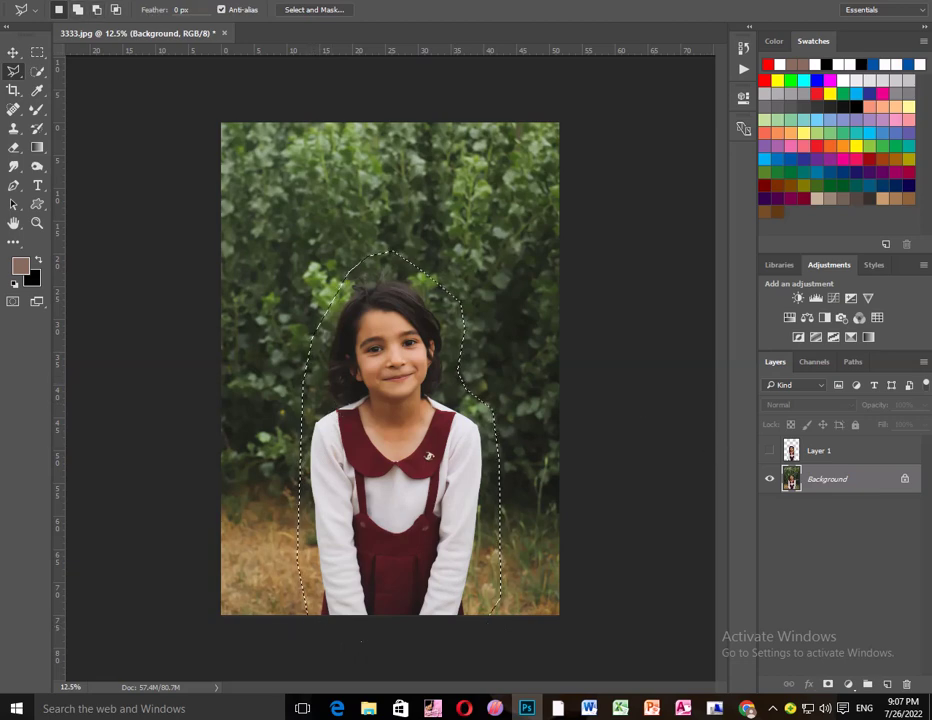
{"action": "key", "text": "ctrl+d"}
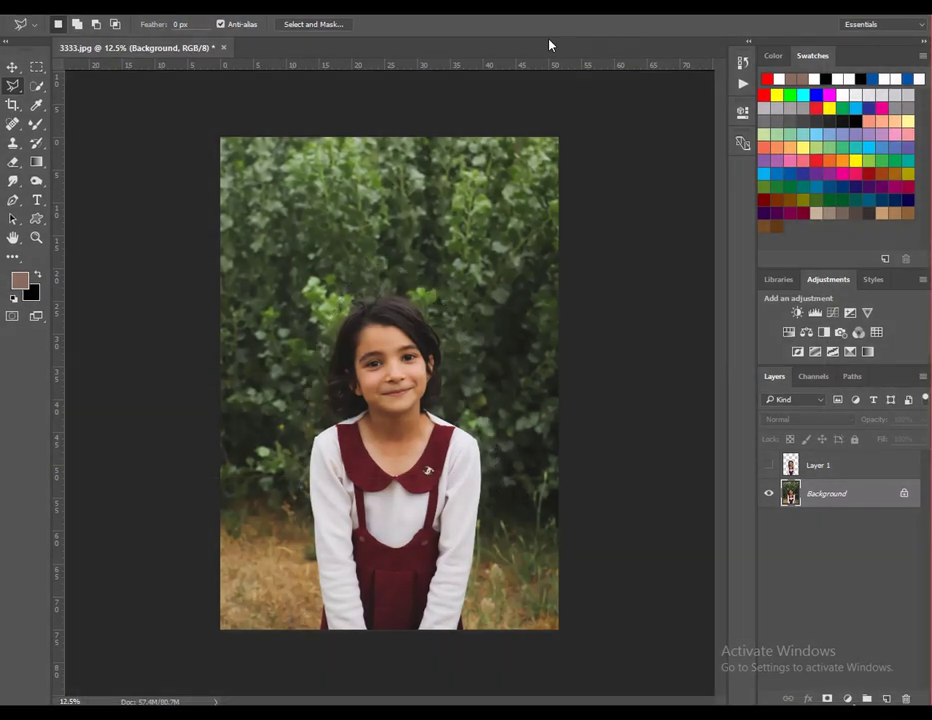
{"action": "key", "text": "ctrl+z"}
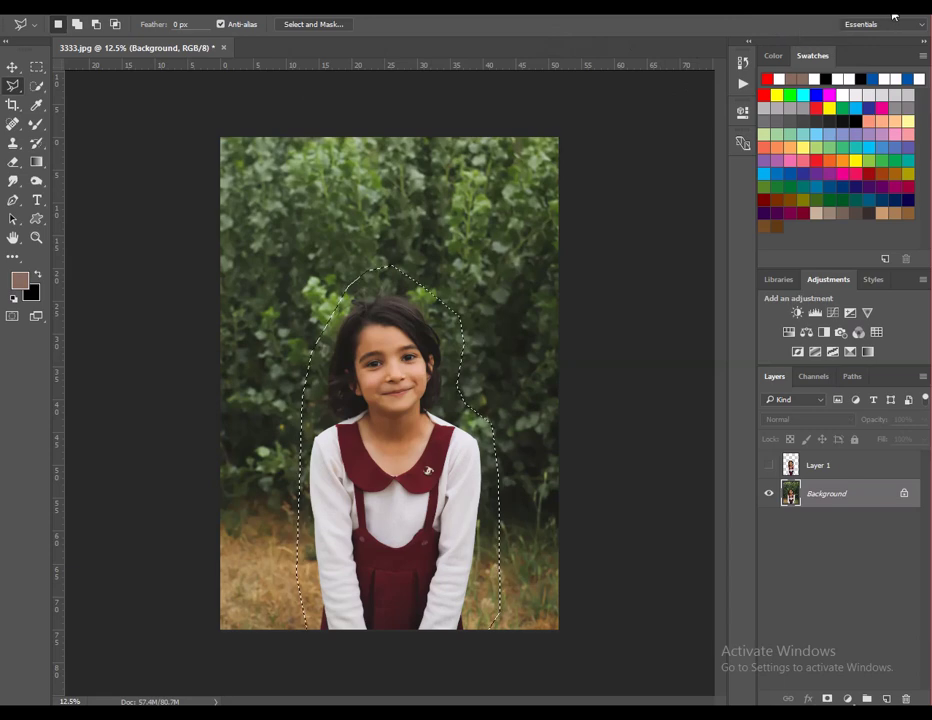
{"action": "key", "text": "ctrl+d"}
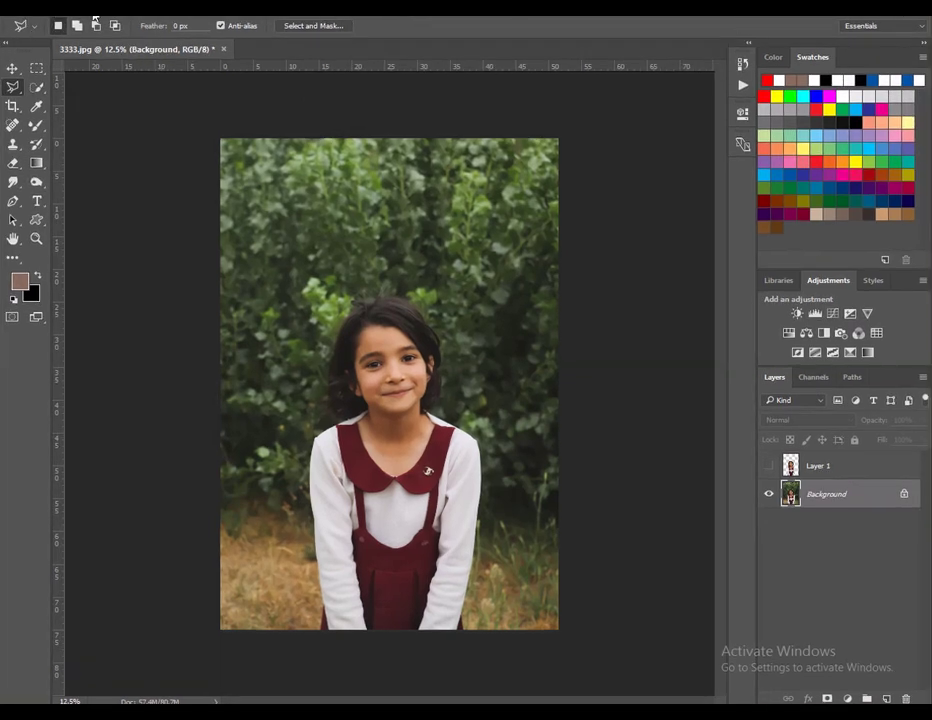
Apply an Edit > Fill with Content-Aware contents to erase the girl from the Background
{"action": "left_click", "coordinate": [50, 5]}
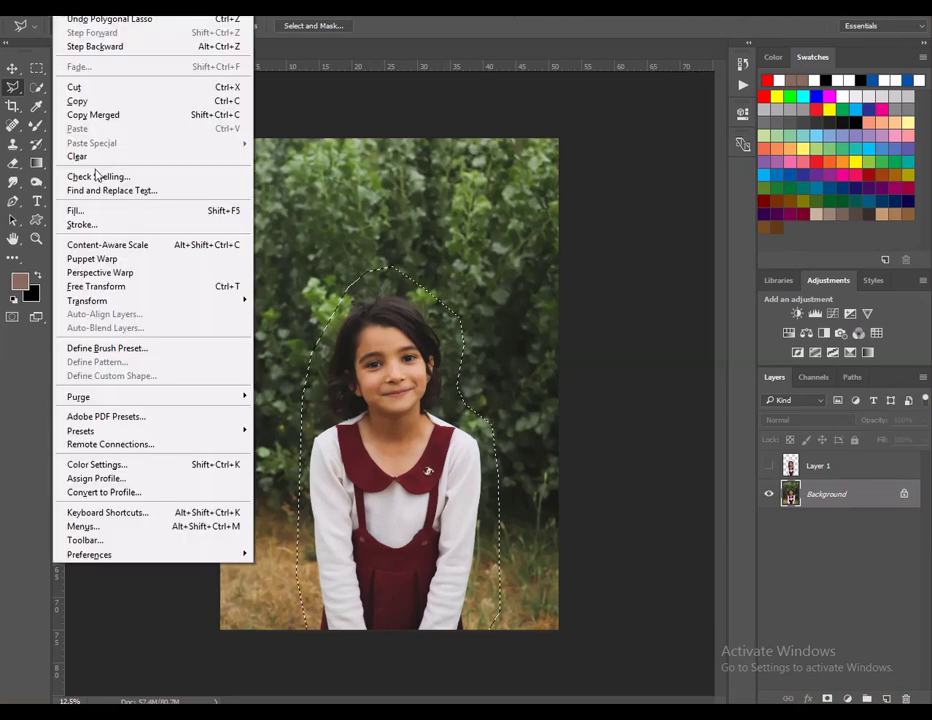
{"action": "left_click", "coordinate": [87, 210]}
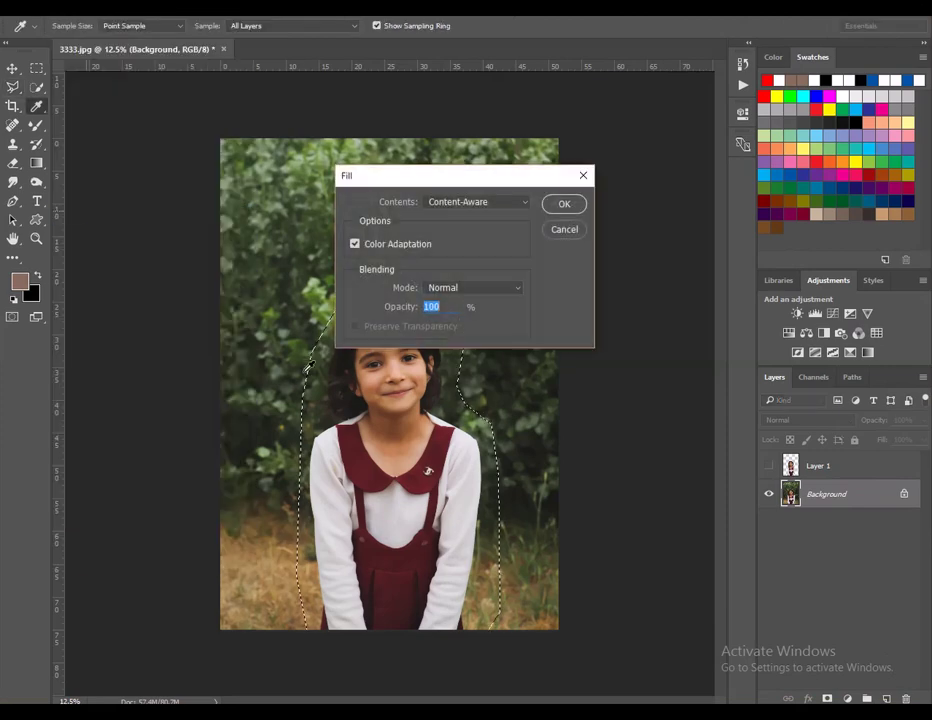
{"action": "left_click", "coordinate": [576, 206]}
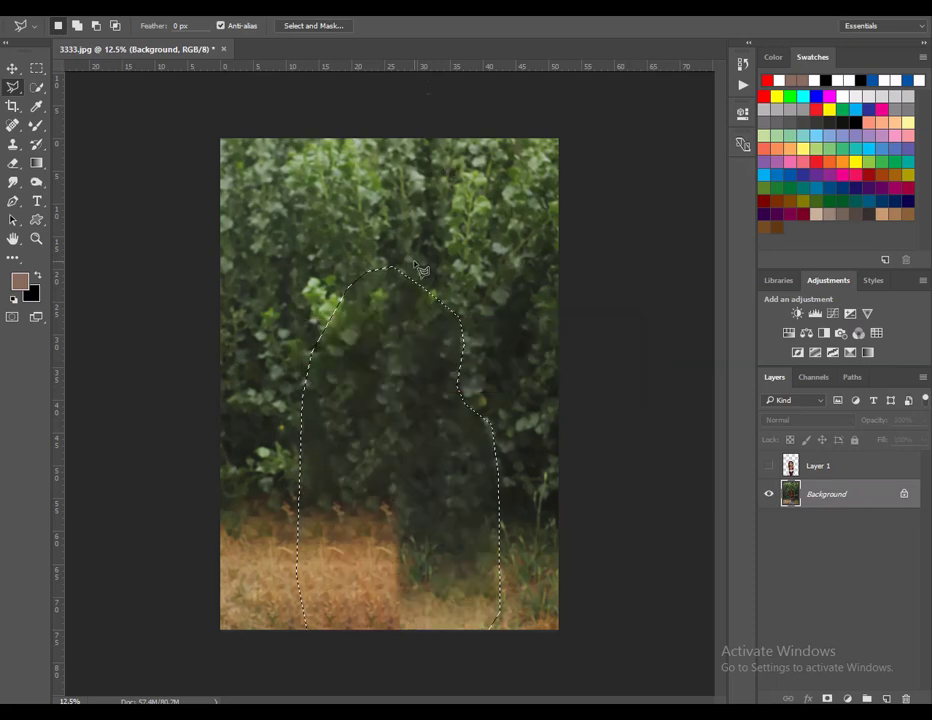
Deselect, apply a 49.8-pixel Gaussian Blur to the Background, and show Layer 1 again
{"action": "key", "text": "ctrl+d"}
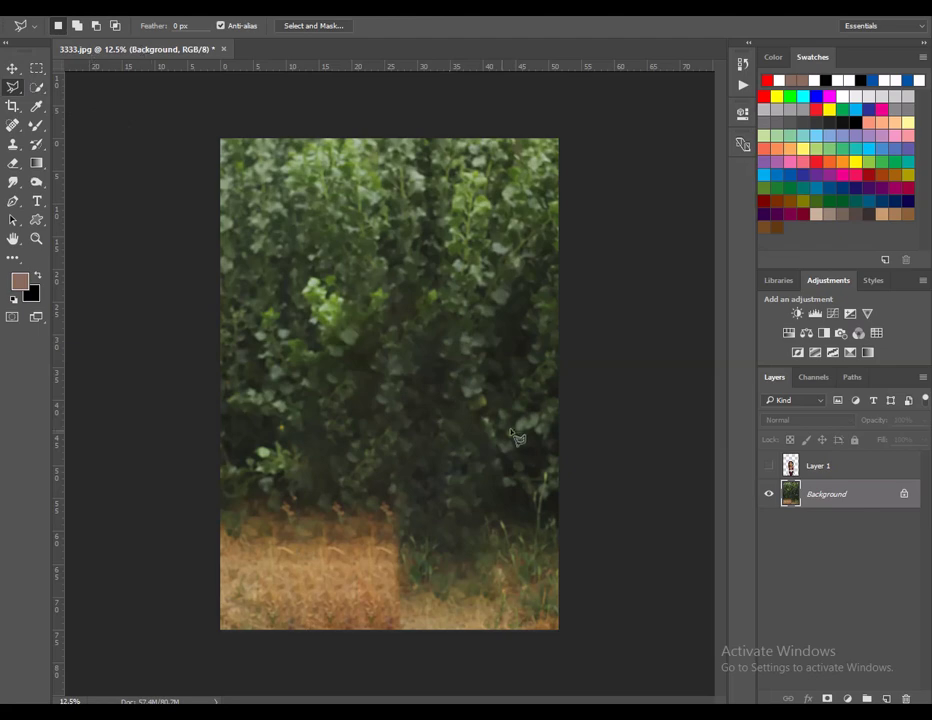
{"action": "left_click", "coordinate": [235, 8]}
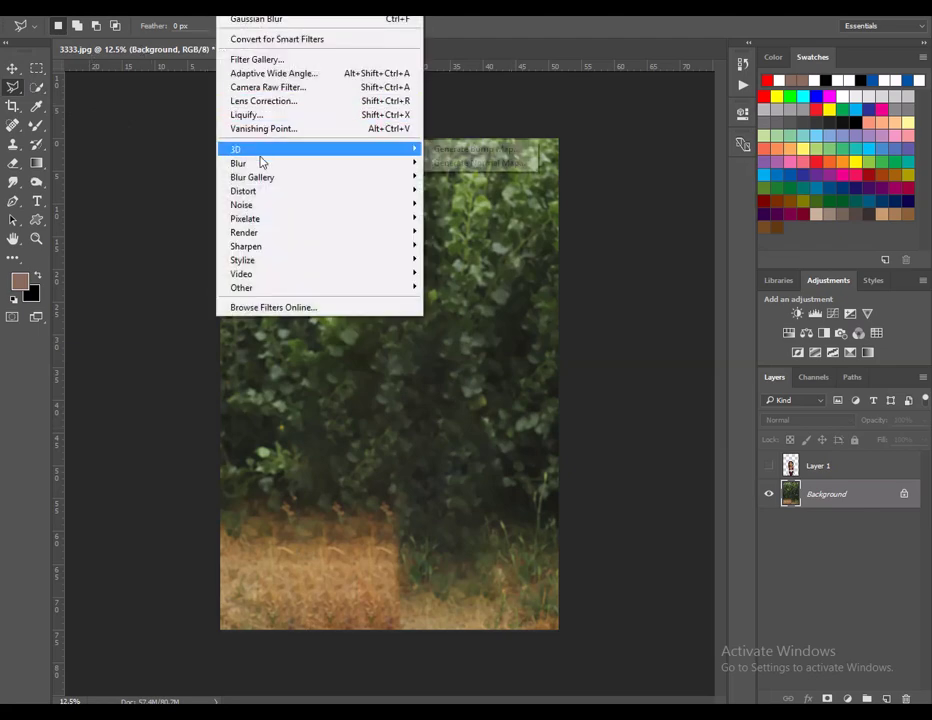
{"action": "mouse_move", "coordinate": [238, 163]}
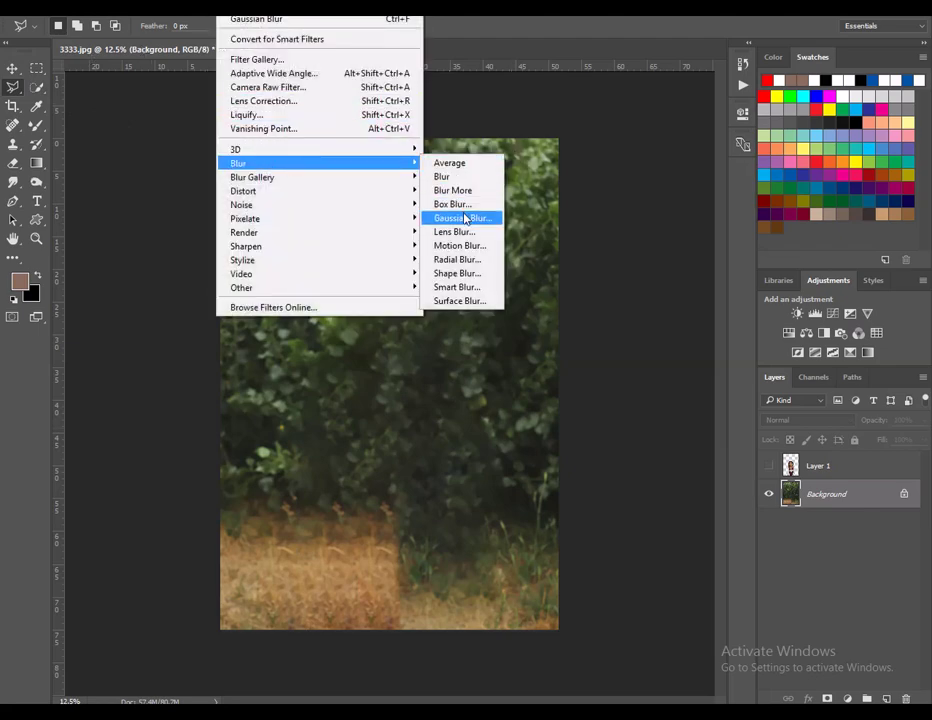
{"action": "left_click", "coordinate": [464, 218]}
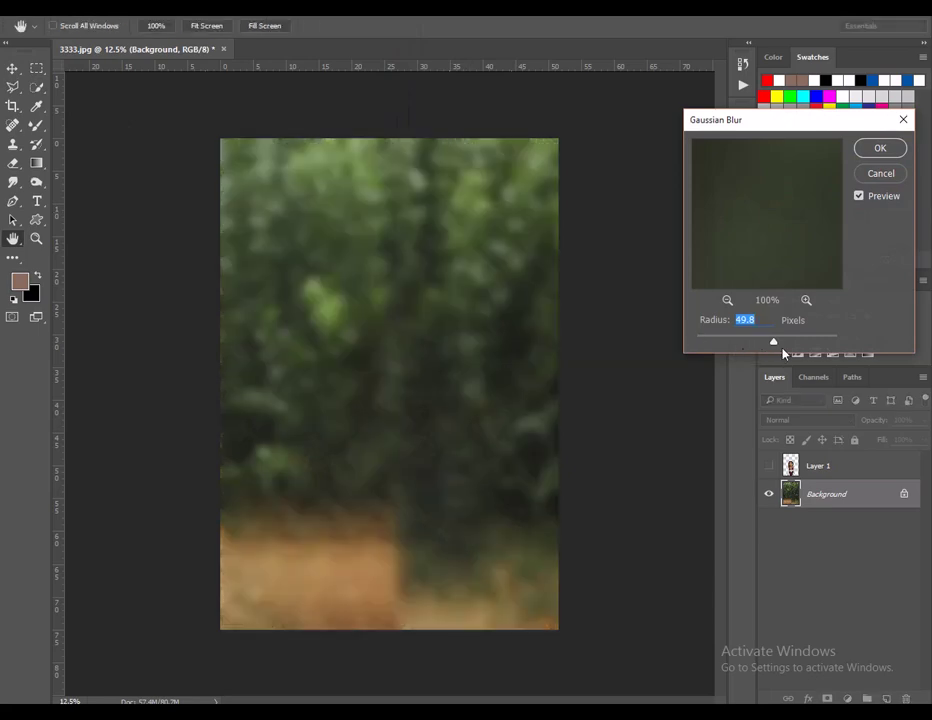
{"action": "left_click", "coordinate": [870, 148]}
{"action": "key", "text": "l"}
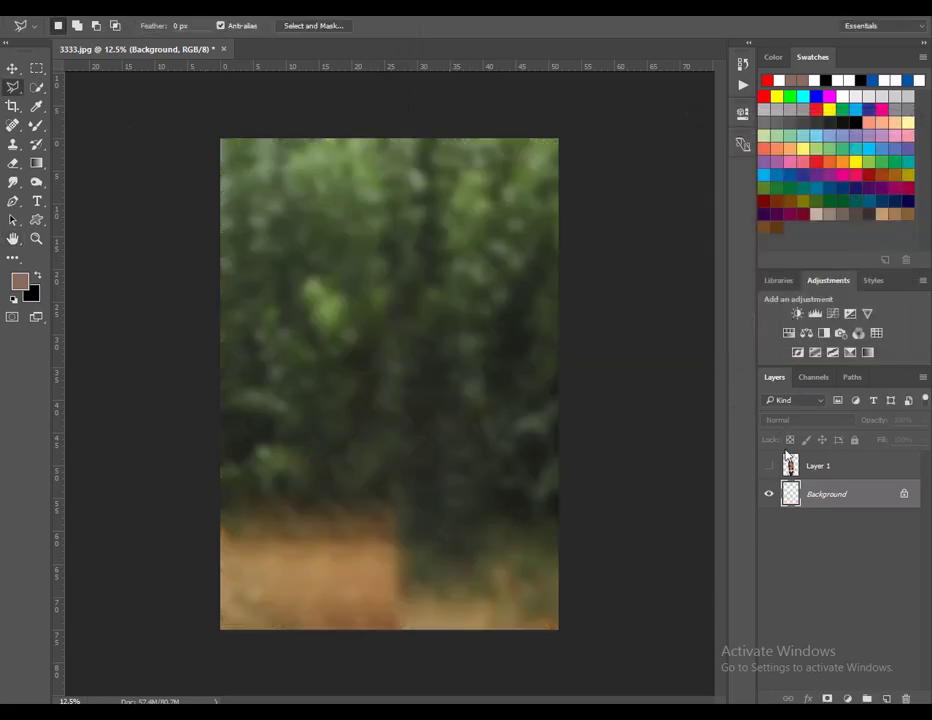
{"action": "left_click", "coordinate": [769, 465]}
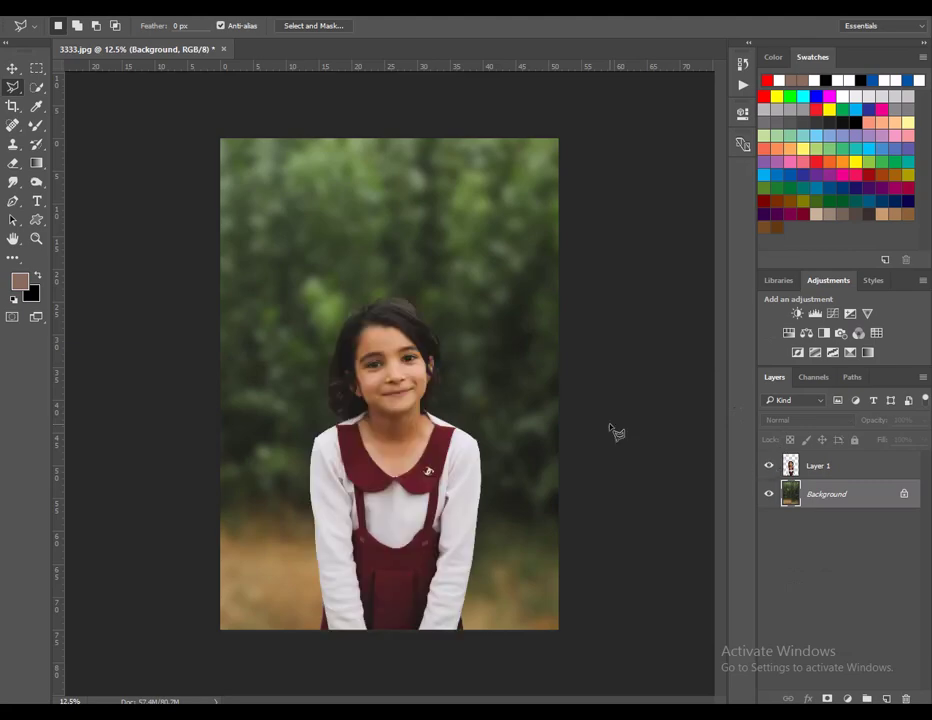
With the Move tool active, merge Layer 1 onto the blurred Background using Ctrl+Shift+E
{"action": "scroll", "coordinate": [355, 390], "scroll_direction": "up", "scroll_amount": 1}
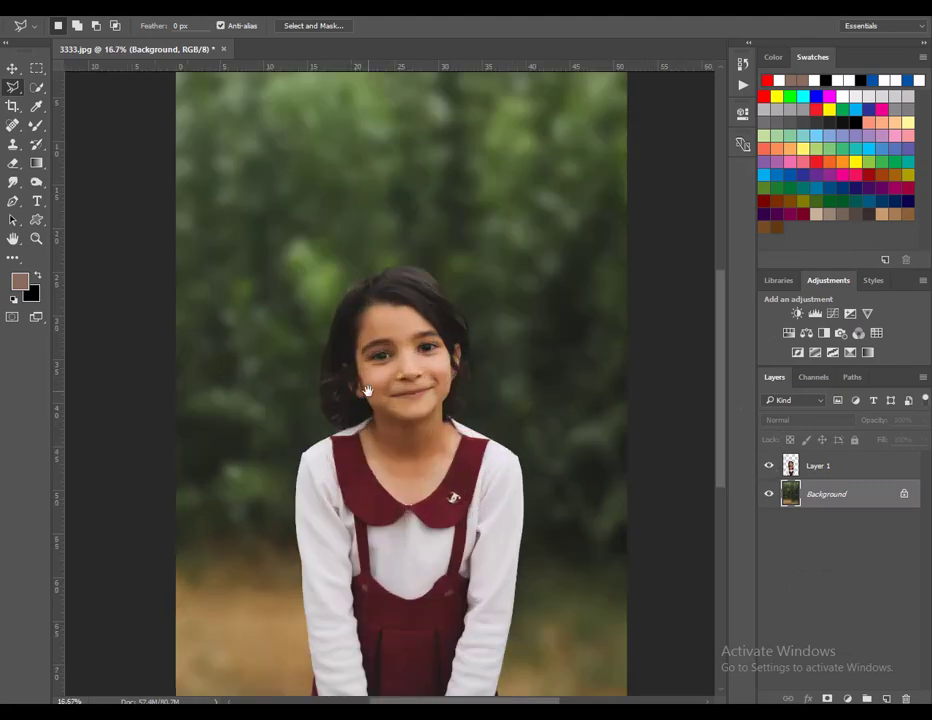
{"action": "scroll", "coordinate": [375, 385], "scroll_direction": "down", "scroll_amount": 1}
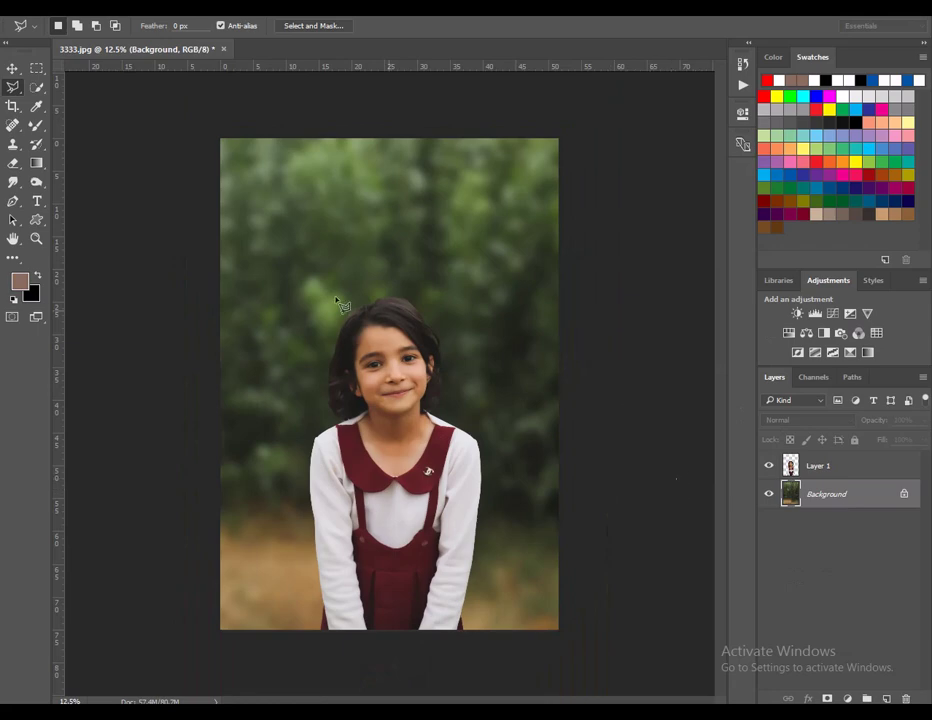
{"action": "left_click", "coordinate": [12, 68]}
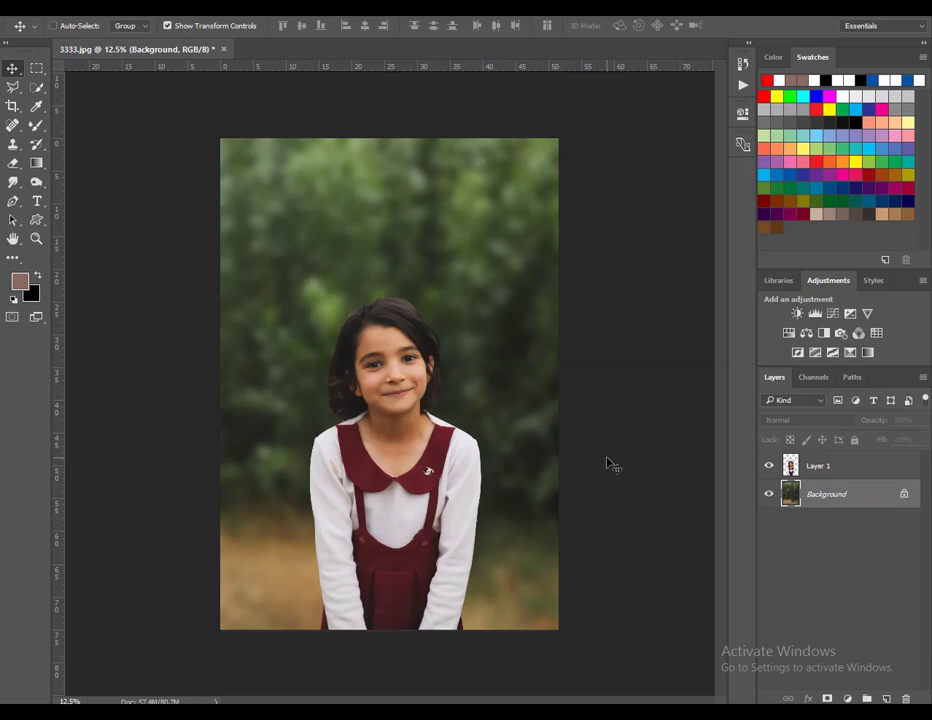
{"action": "key", "text": "ctrl+shift+e"}
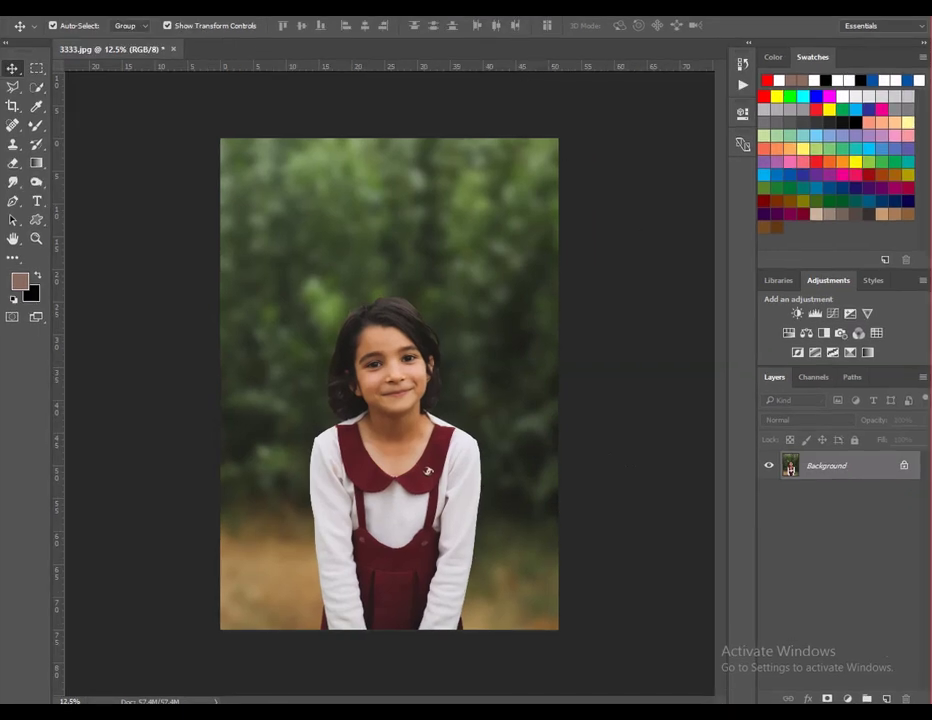
{"action": "left_click", "coordinate": [787, 692]}
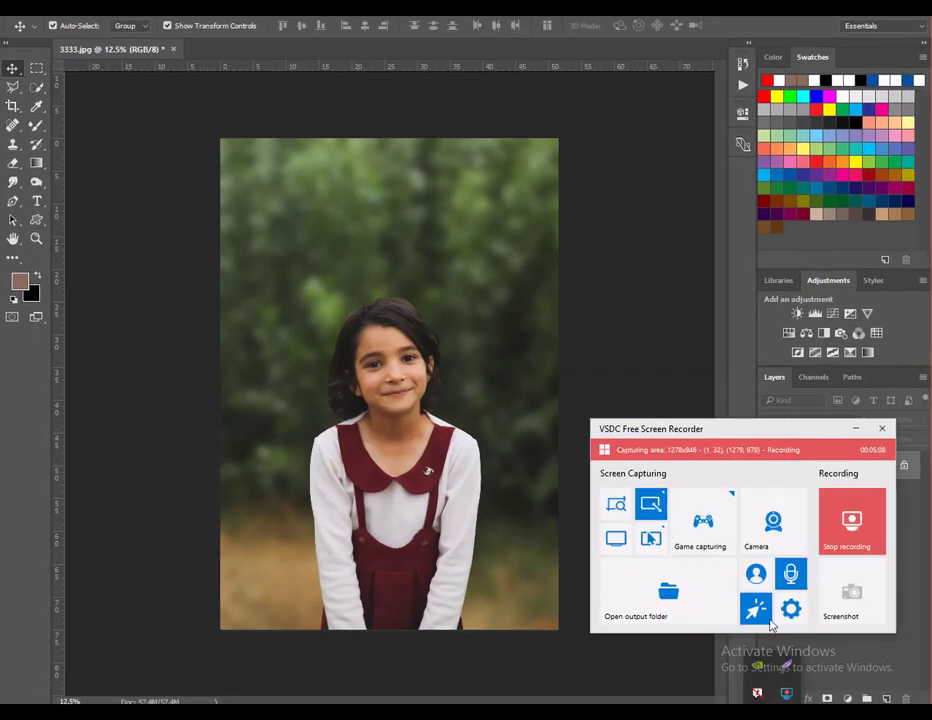